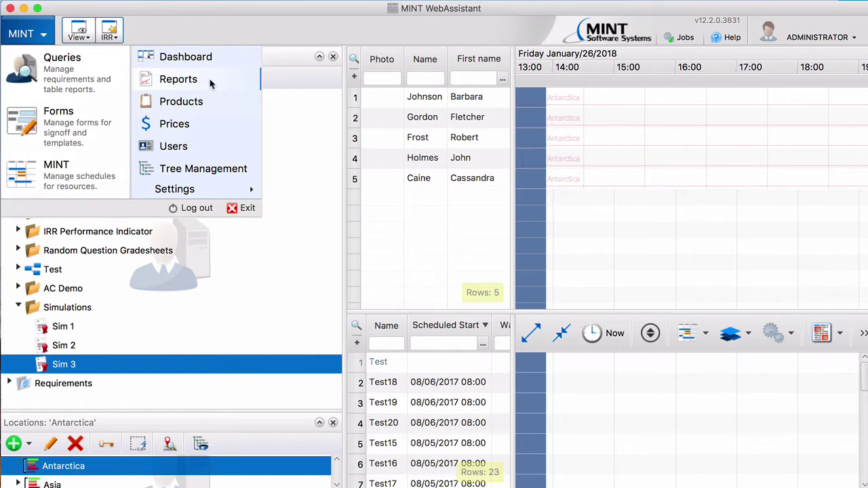
Open the Birthdays report from the Reports module for editing and add the resource's ID property to its query selection
left_click(209, 81)
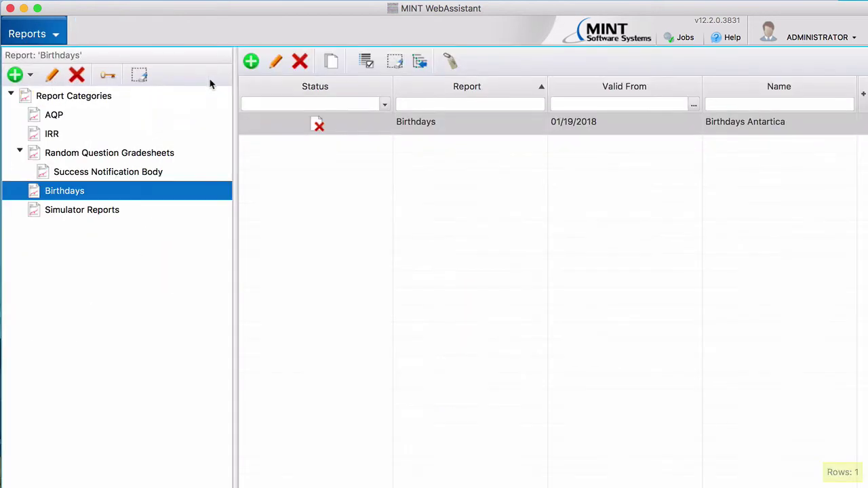
double_click(452, 126)
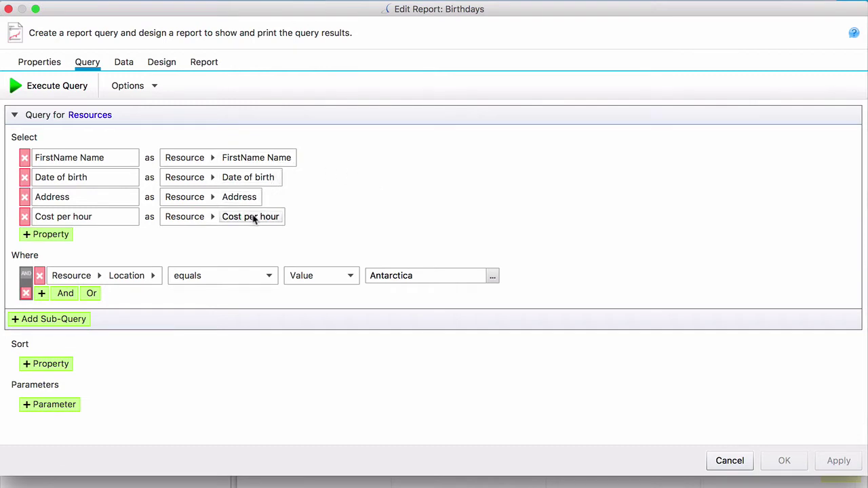
left_click(61, 241)
left_click(212, 238)
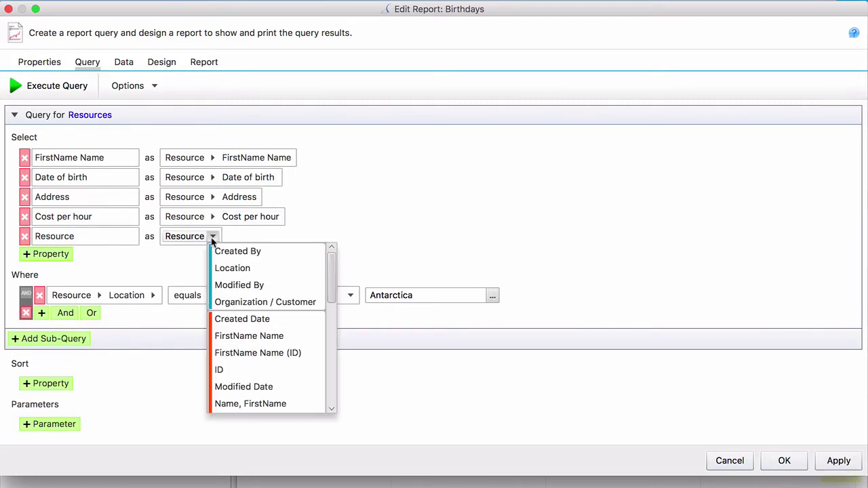
left_click(272, 375)
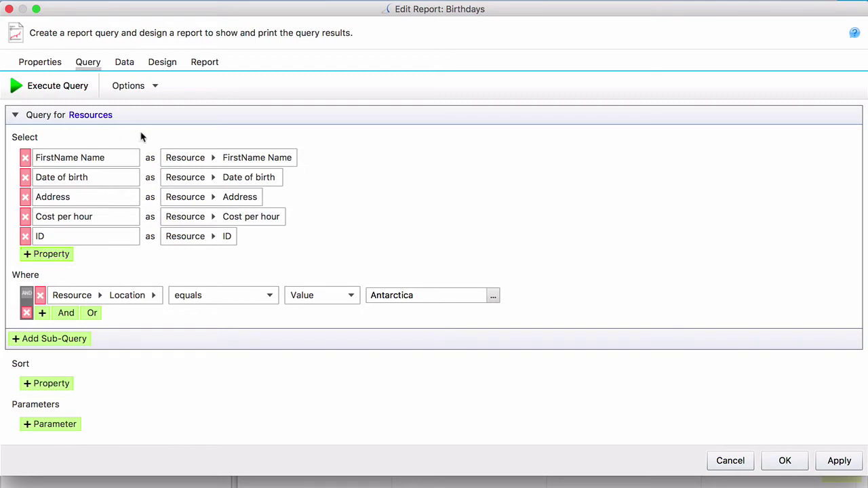
left_click(56, 254)
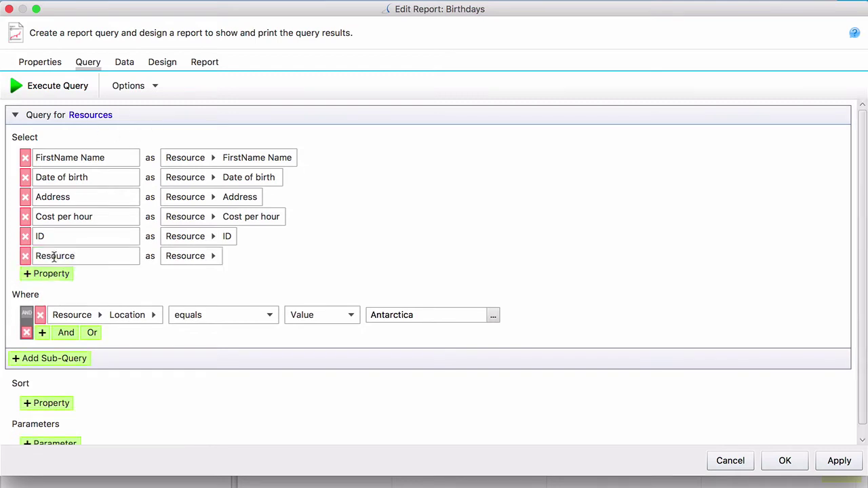
left_click(213, 256)
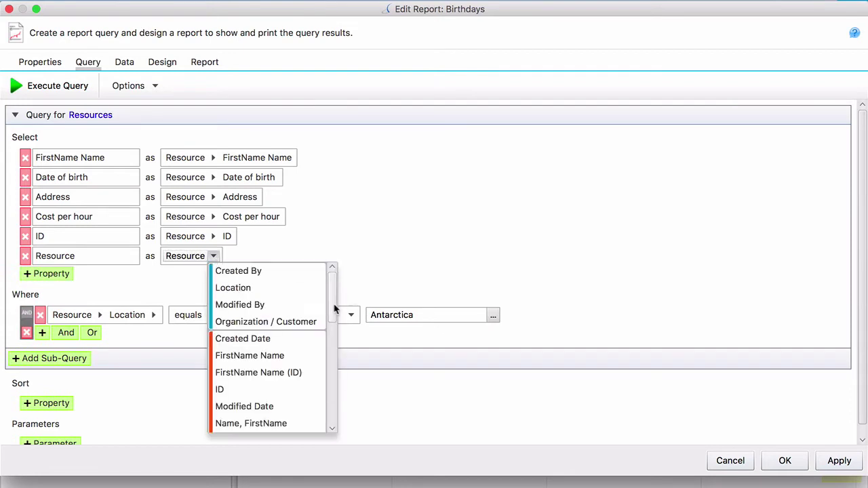
left_click_drag(335, 306, 344, 431)
left_click(27, 256)
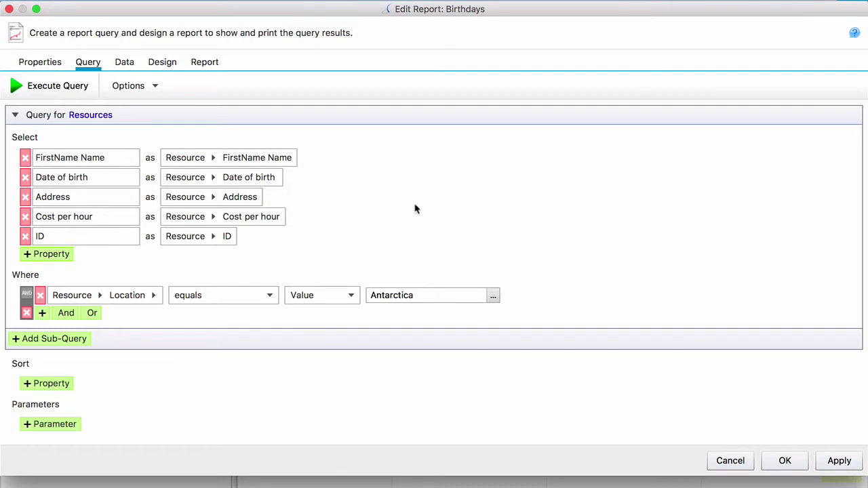
In the report design, enlarge the Detail band downward and place a Subreport element below its field row
left_click(162, 62)
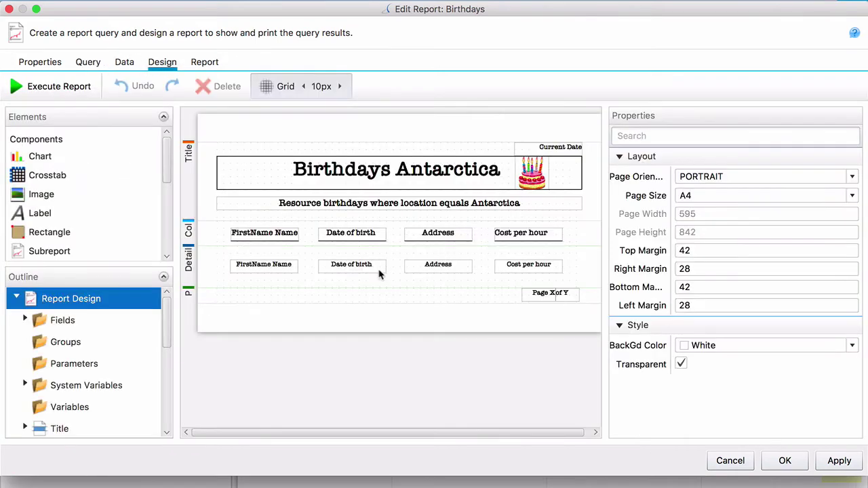
left_click_drag(386, 289, 385, 346)
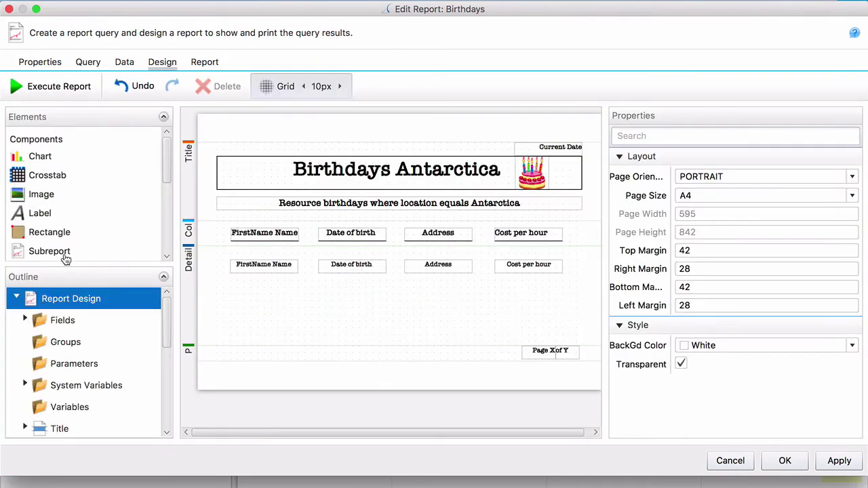
left_click_drag(66, 261, 347, 314)
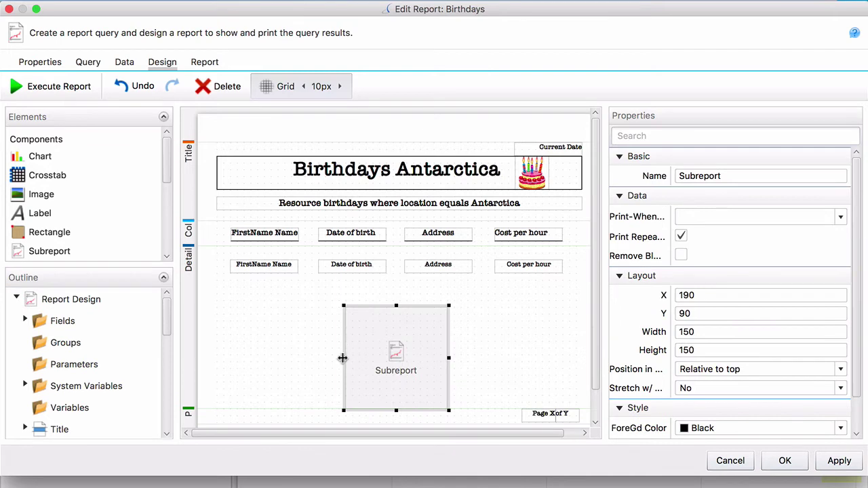
Stretch the subreport to the full 539 width, move it up to Y 50, and trim the Detail band's empty space beneath it
left_click_drag(342, 358, 156, 357)
left_click_drag(449, 357, 629, 363)
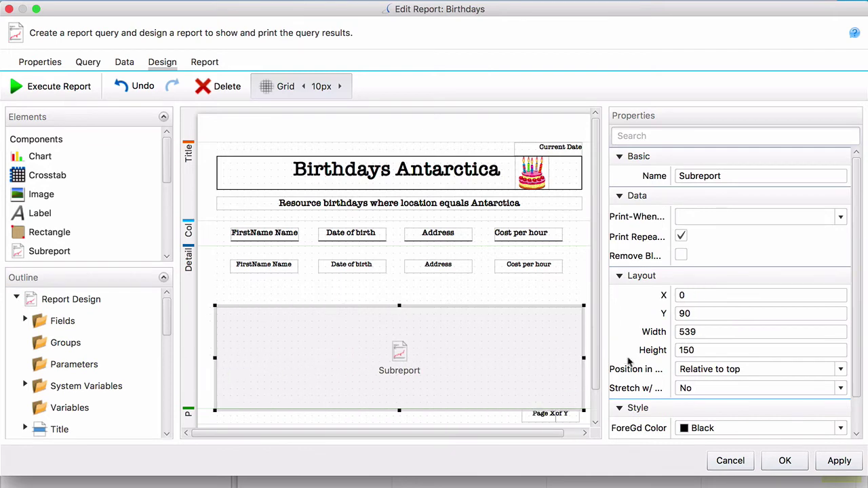
left_click_drag(426, 355, 419, 328)
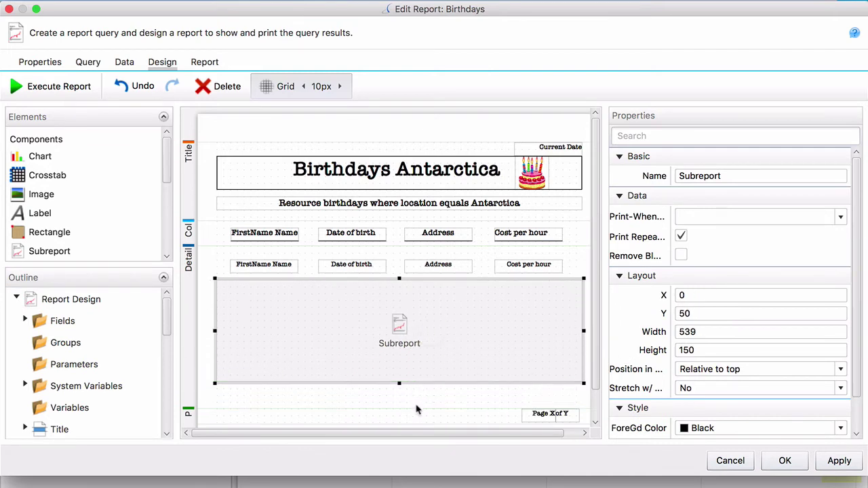
left_click_drag(417, 410, 418, 387)
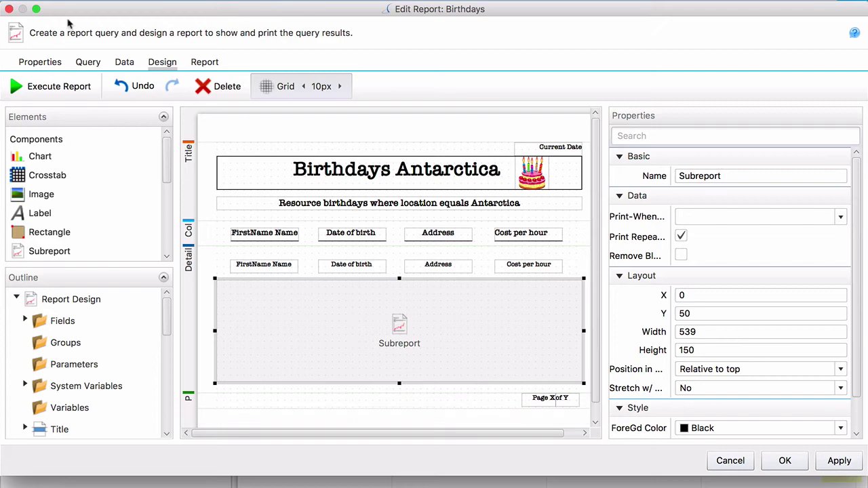
Open the subreport for editing and set its query object to Resource Record Items
double_click(350, 311)
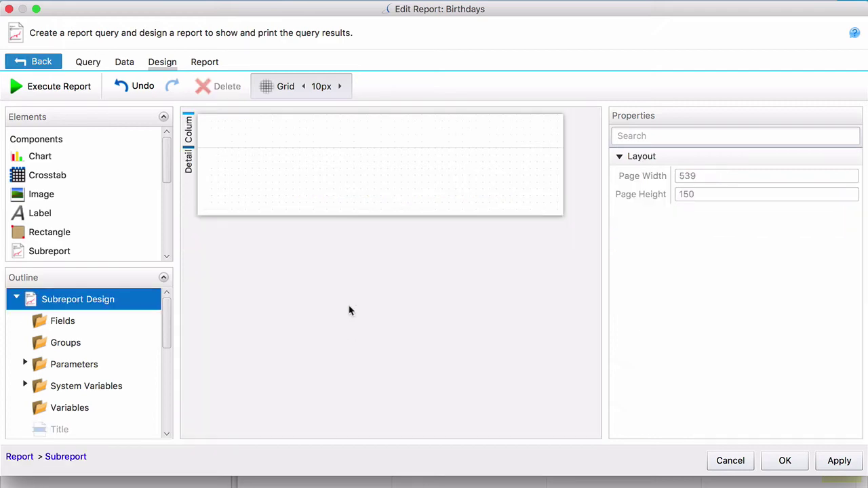
left_click(89, 68)
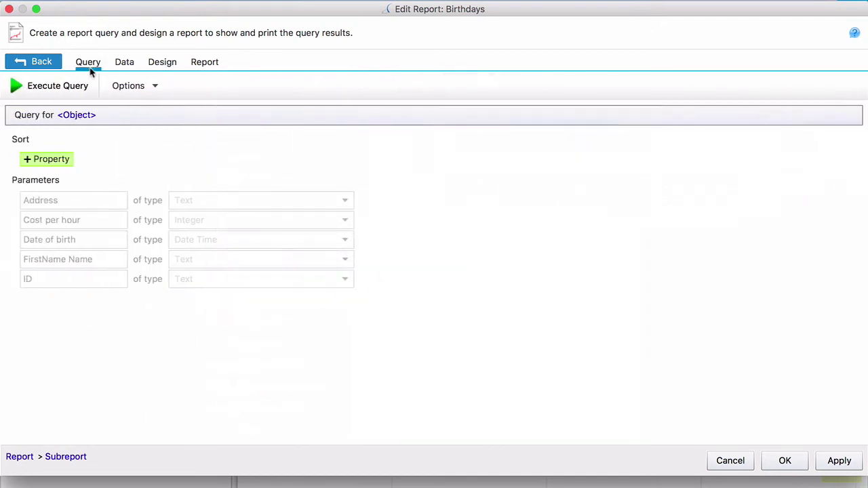
left_click(78, 116)
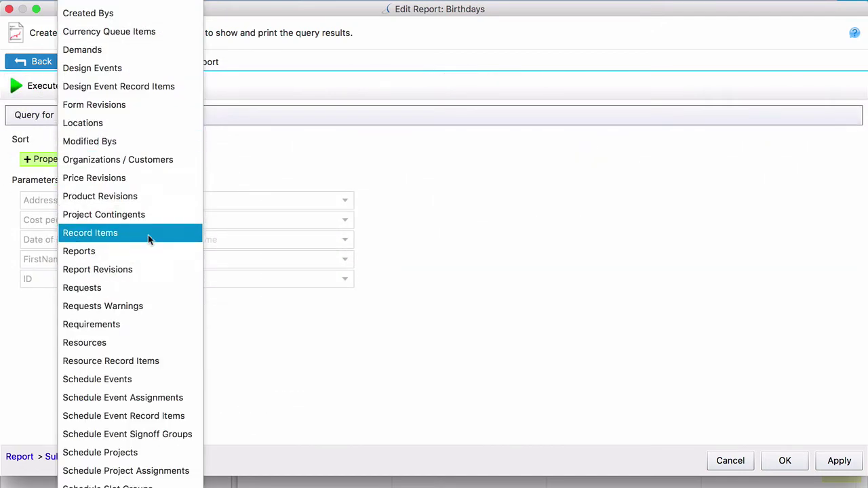
left_click(155, 361)
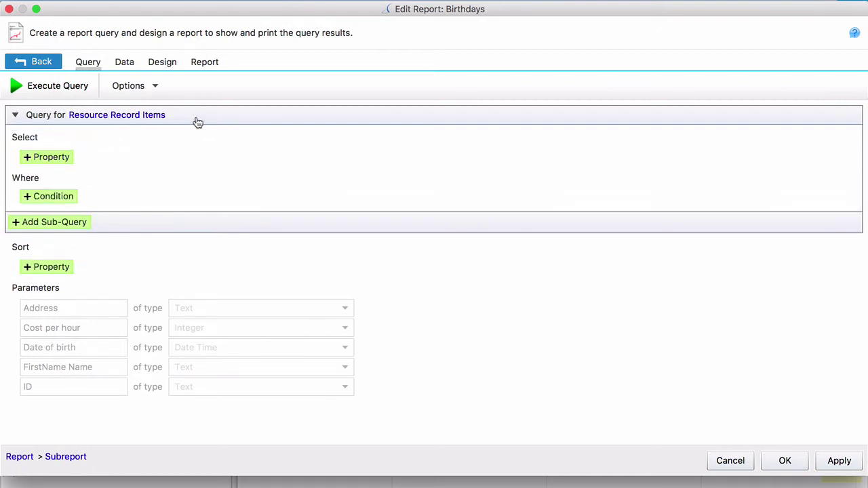
Add the record item's Name as a selected property in the subreport query
left_click(39, 160)
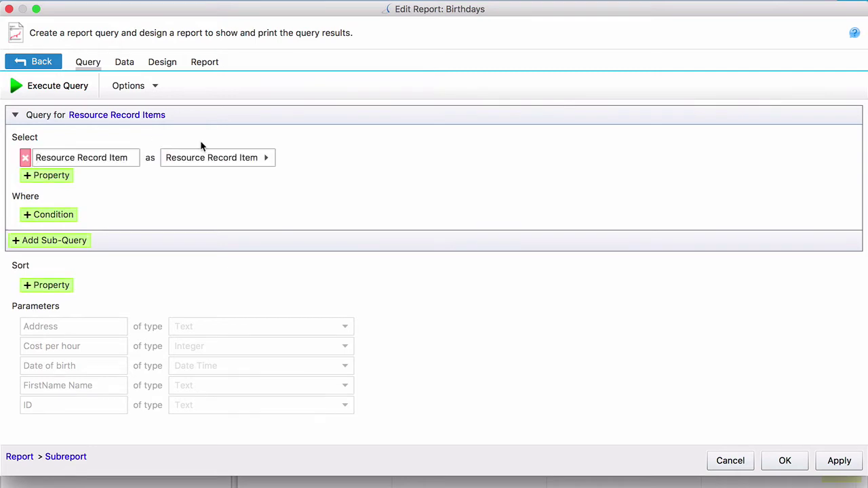
left_click(266, 158)
left_click(322, 263)
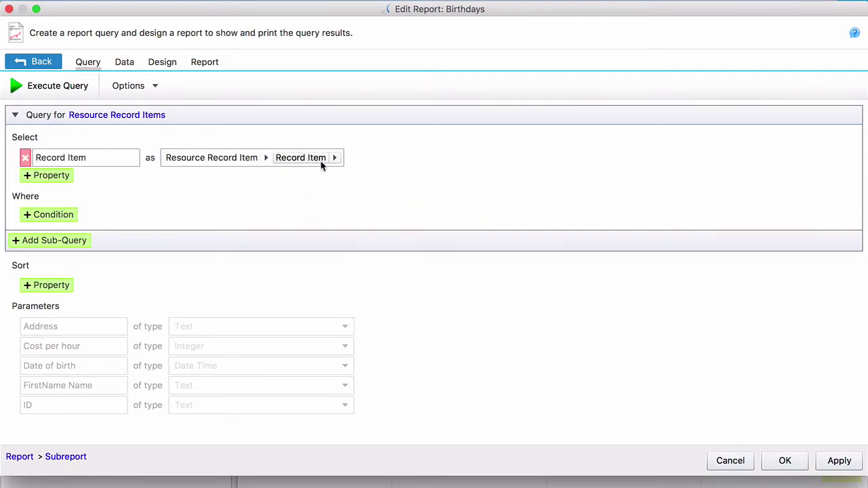
left_click(334, 158)
scroll(447, 196, "down", 4)
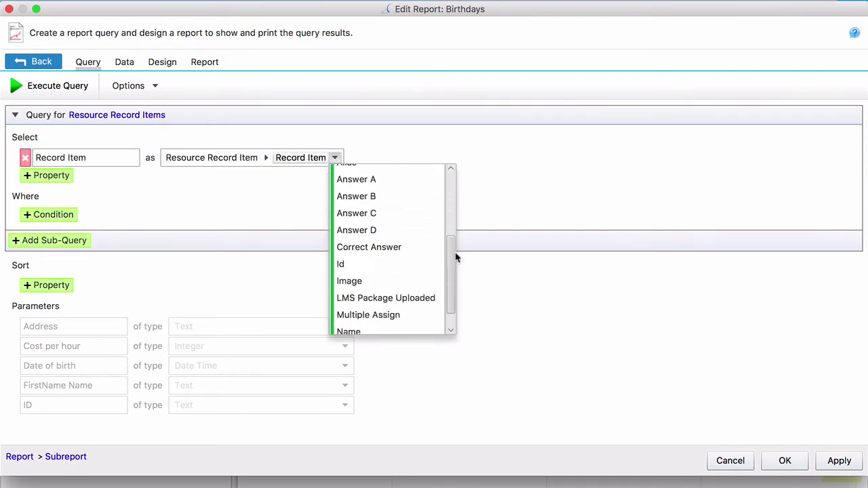
left_click(391, 333)
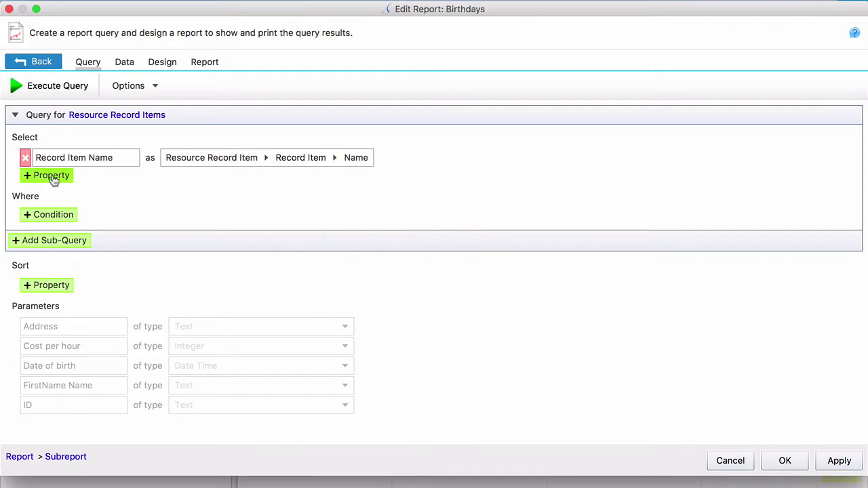
Add the record item's ID as a second selected property in the subreport query
left_click(47, 175)
left_click(266, 179)
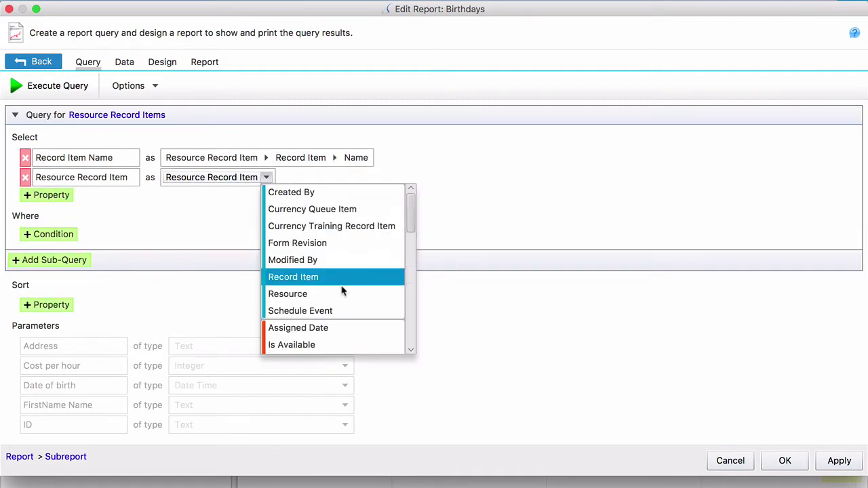
left_click(341, 277)
left_click(334, 178)
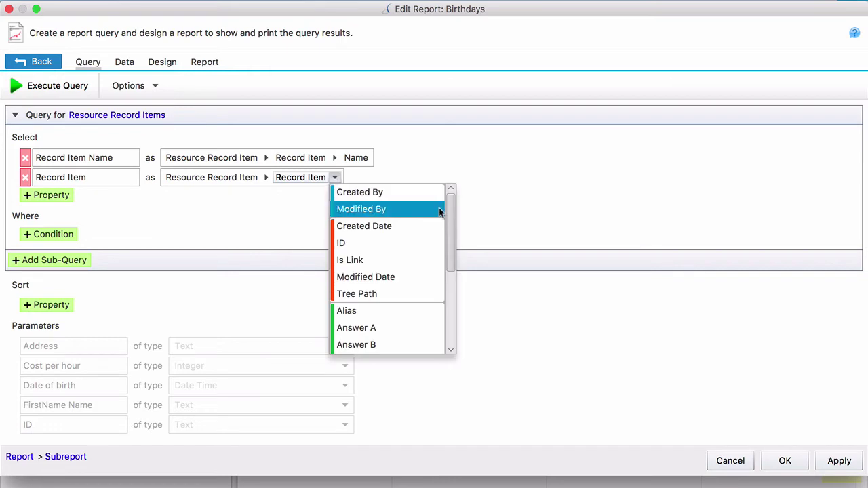
left_click(429, 242)
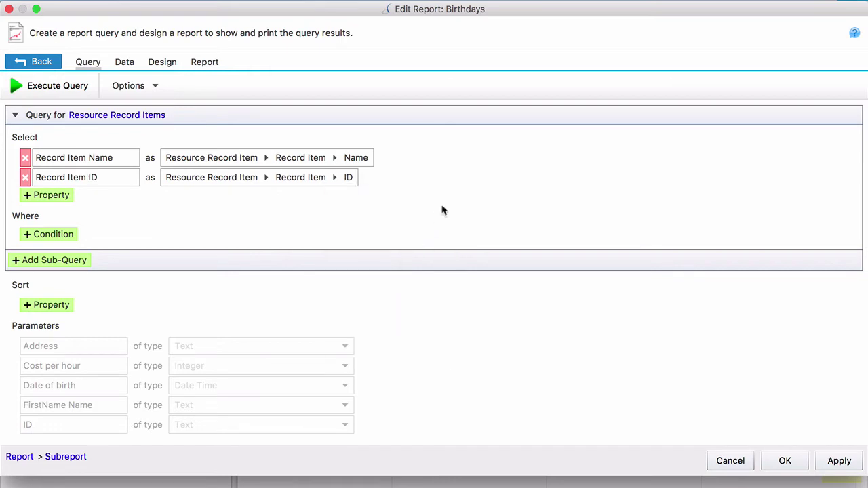
Add the resource record item's Issue Date as a third selected property
left_click(41, 196)
left_click(266, 196)
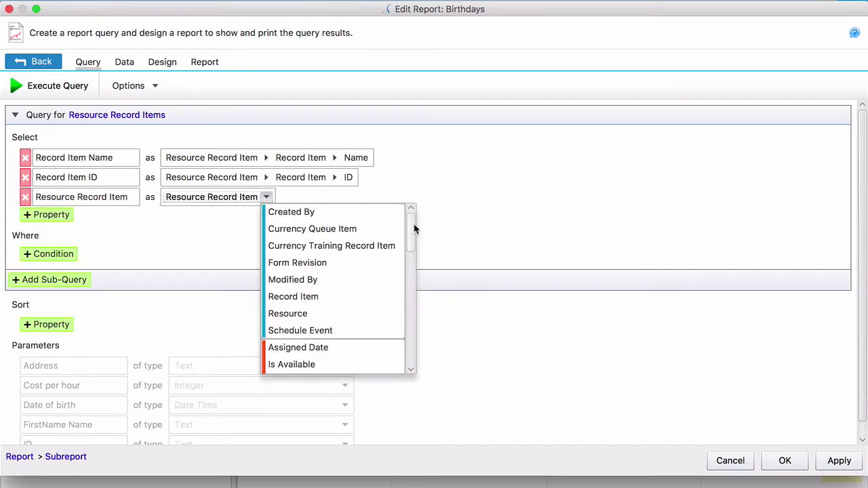
left_click_drag(413, 228, 423, 321)
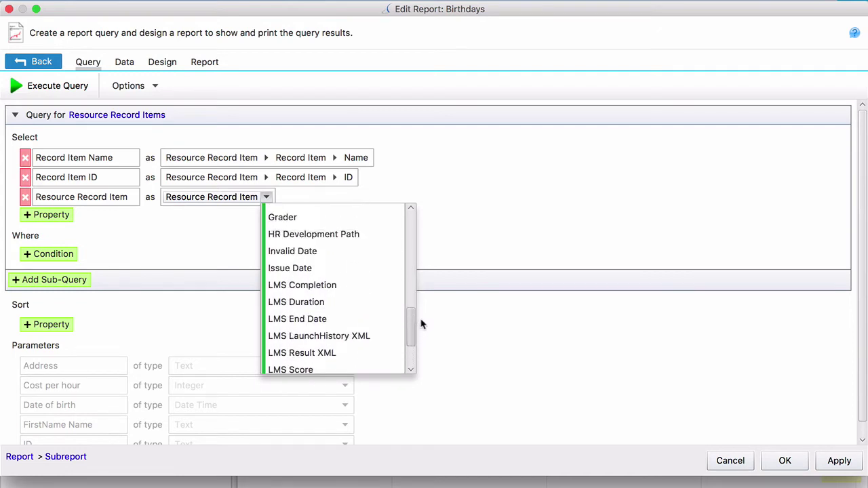
left_click(329, 269)
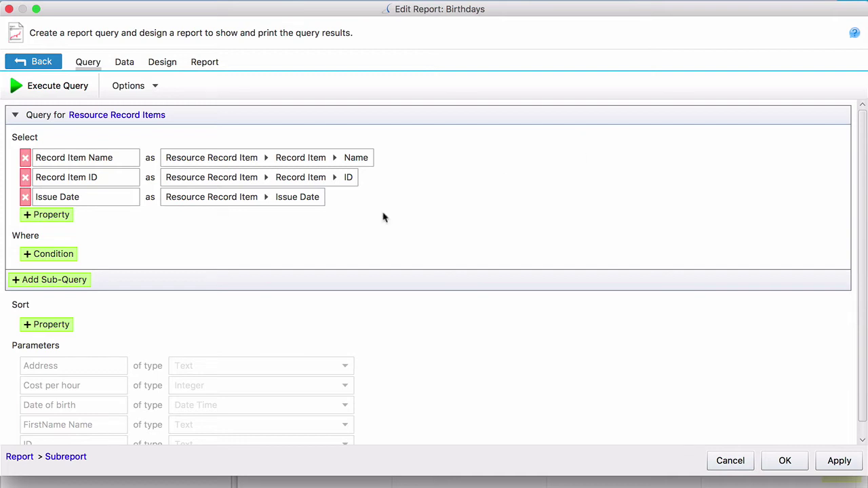
Add a Where condition to the subreport query based on Resource Record Item > Resource > ID
left_click(59, 262)
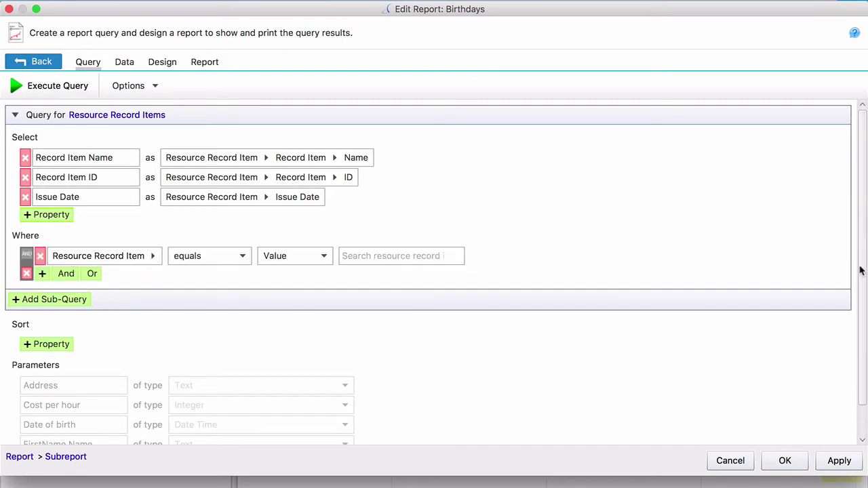
scroll(526, 383, "down", 2)
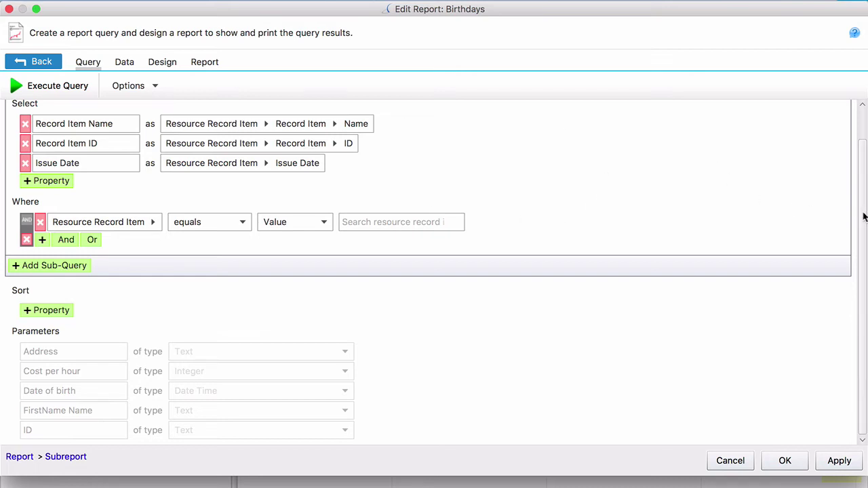
scroll(847, 215, "up", 2)
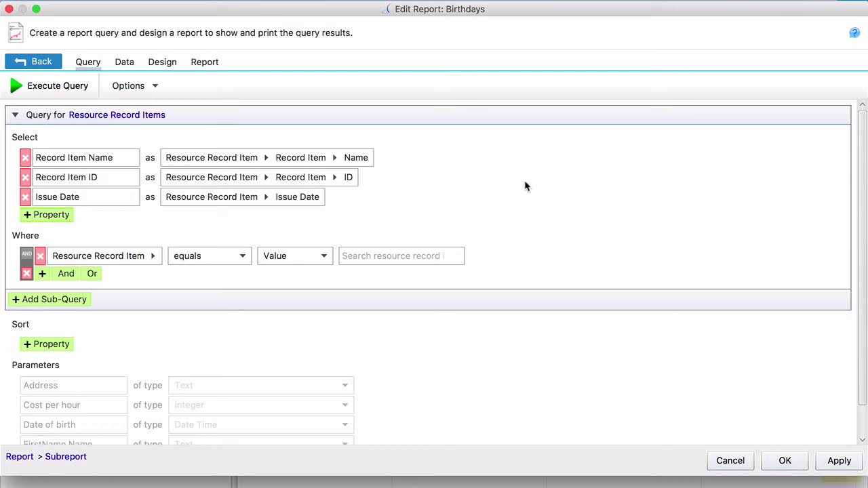
left_click(153, 257)
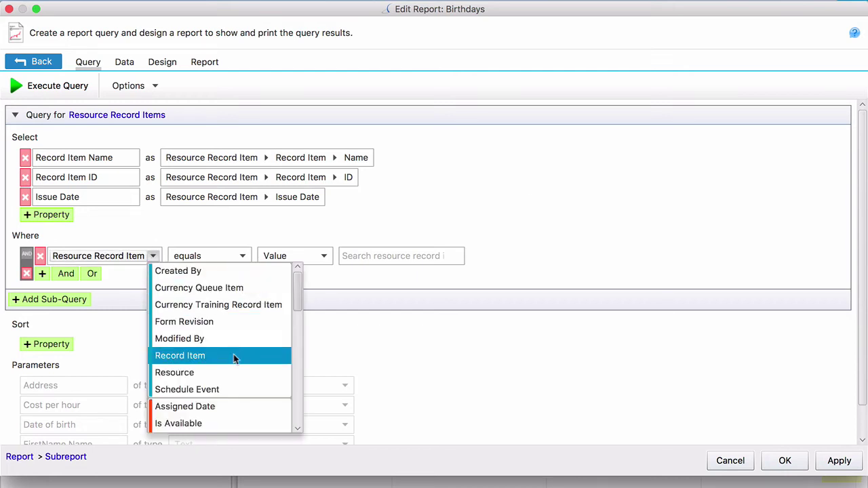
left_click(232, 377)
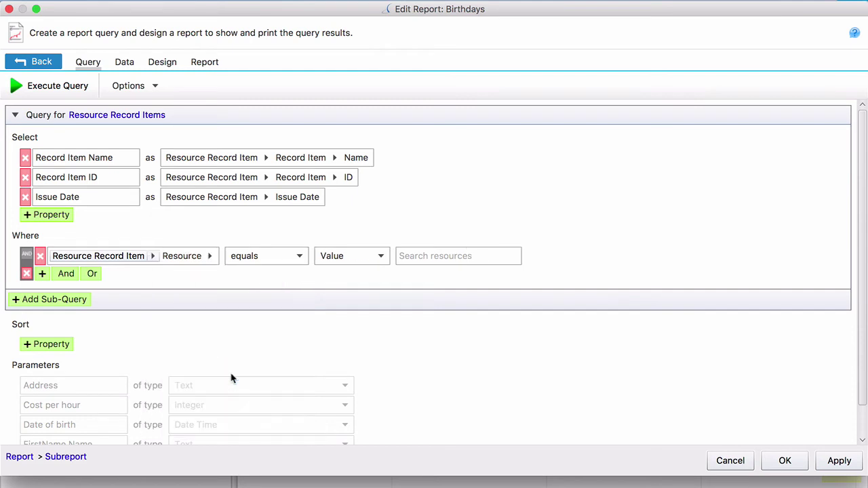
left_click(209, 256)
left_click(273, 389)
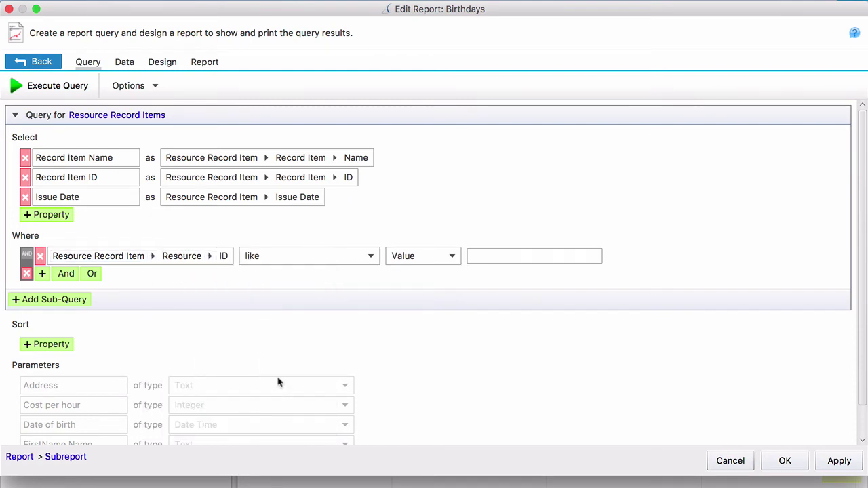
Set the Resource ID condition of the subreport query to equals the parameter ID (Text)
left_click(347, 260)
left_click(334, 305)
left_click(430, 256)
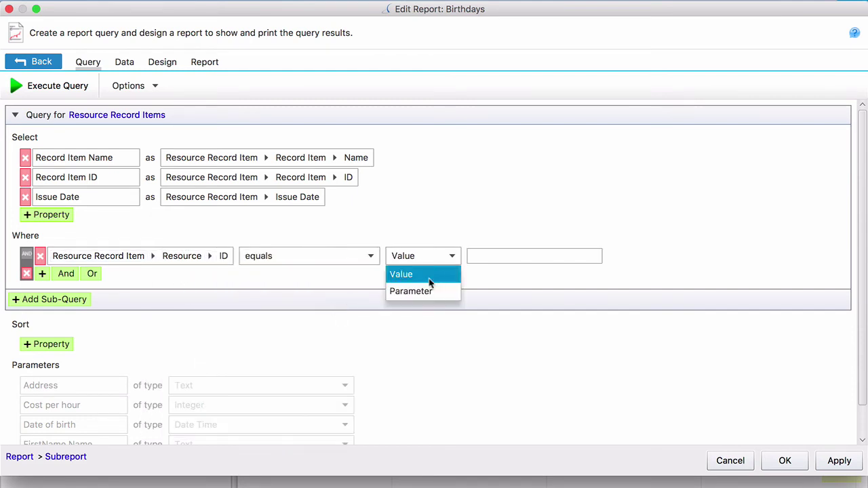
left_click(431, 291)
left_click(513, 257)
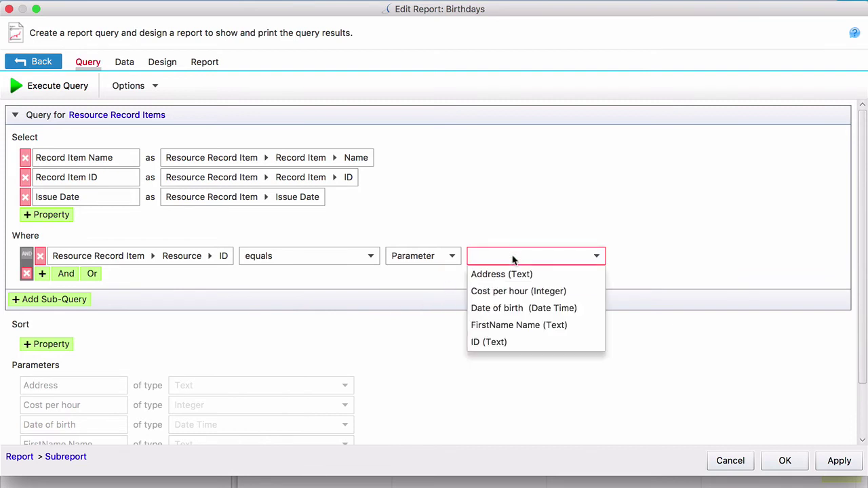
left_click(501, 343)
scroll(552, 315, "down", 2)
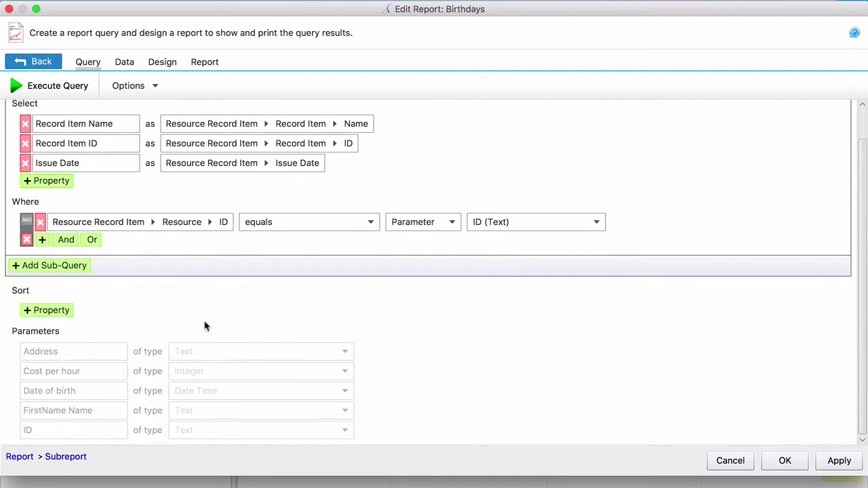
scroll(203, 327, "up", 2)
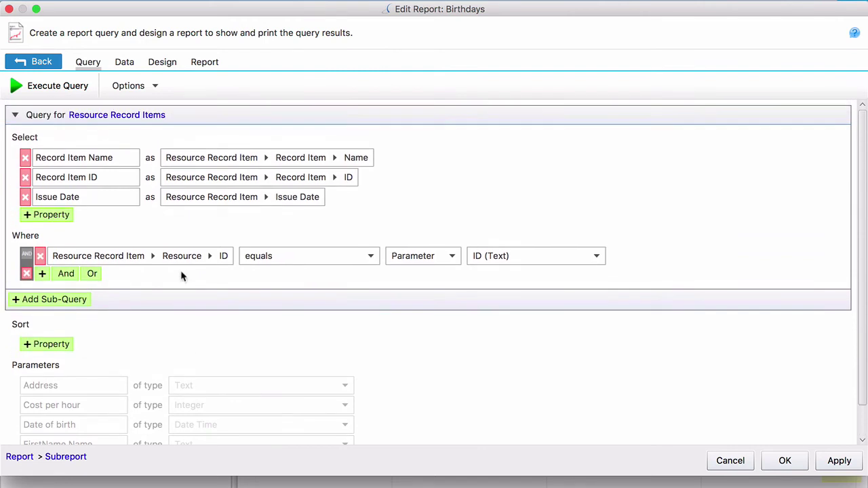
Place the Record Item Name, Record Item ID and Issue Date fields in the column header band of the subreport design
left_click(160, 63)
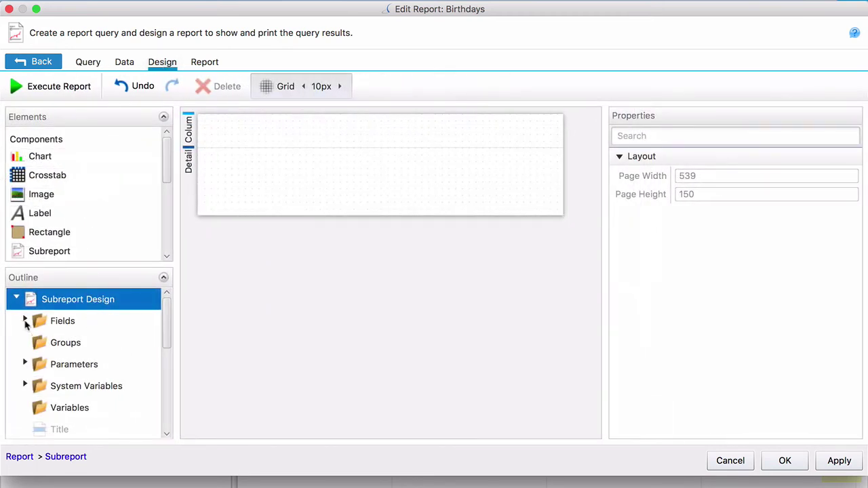
left_click(26, 321)
left_click_drag(167, 316, 167, 333)
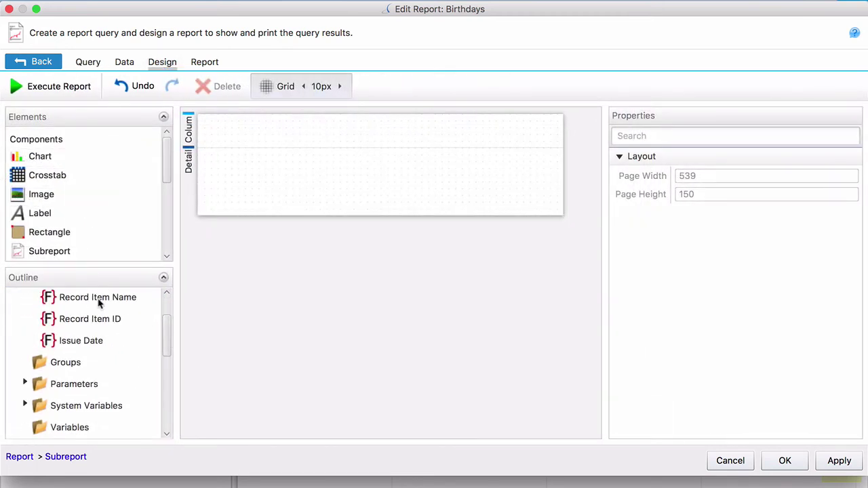
left_click_drag(93, 302, 251, 127)
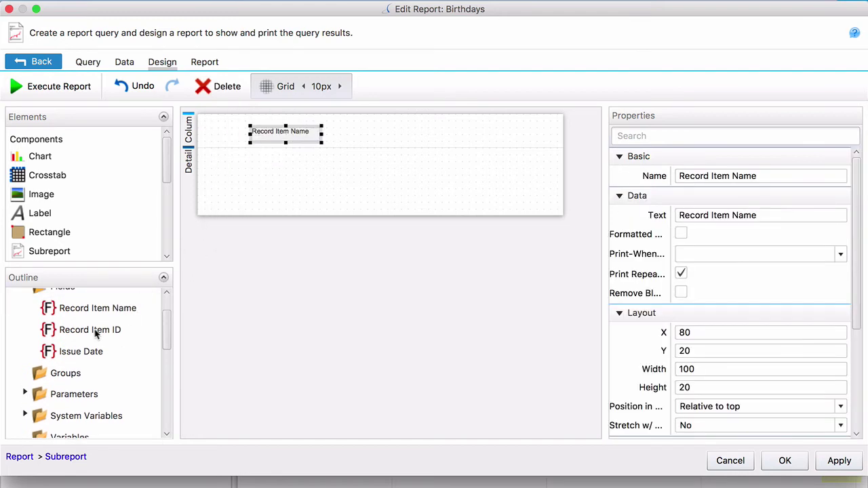
left_click_drag(95, 332, 385, 129)
left_click_drag(81, 355, 505, 121)
Place the Record Item Name, Record Item ID and Issue Date fields in the subreport's Detail band
left_click_drag(101, 316, 265, 172)
left_click_drag(108, 341, 368, 172)
left_click_drag(76, 369, 494, 187)
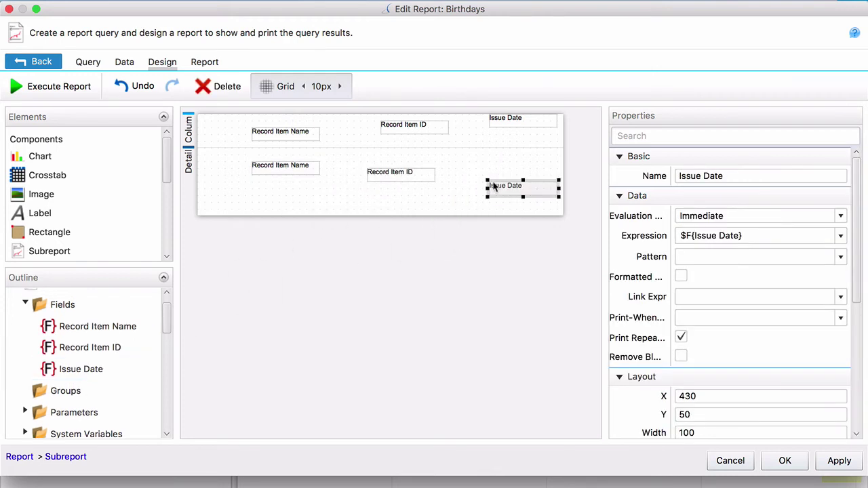
Line up the three column header labels in one evenly spaced row
left_click_drag(407, 127, 385, 134)
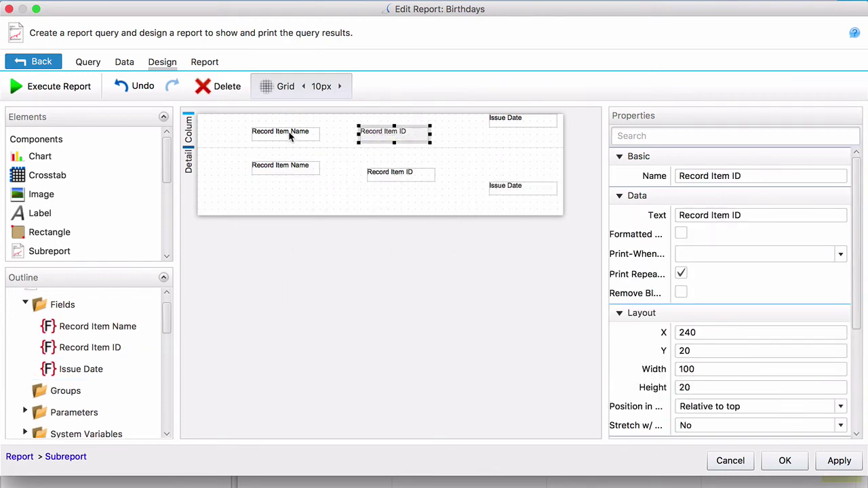
mouse_move(289, 135)
left_mouse_down()
mouse_move(284, 128)
mouse_move(292, 128)
left_mouse_up()
left_click_drag(397, 133, 390, 127)
left_click_drag(504, 121, 477, 133)
Align the three detail fields under their column headers at the top of the Detail band and shrink the band to fit them
left_click(391, 175)
left_click_drag(391, 175, 381, 157)
left_click(273, 175)
left_click_drag(274, 175, 274, 161)
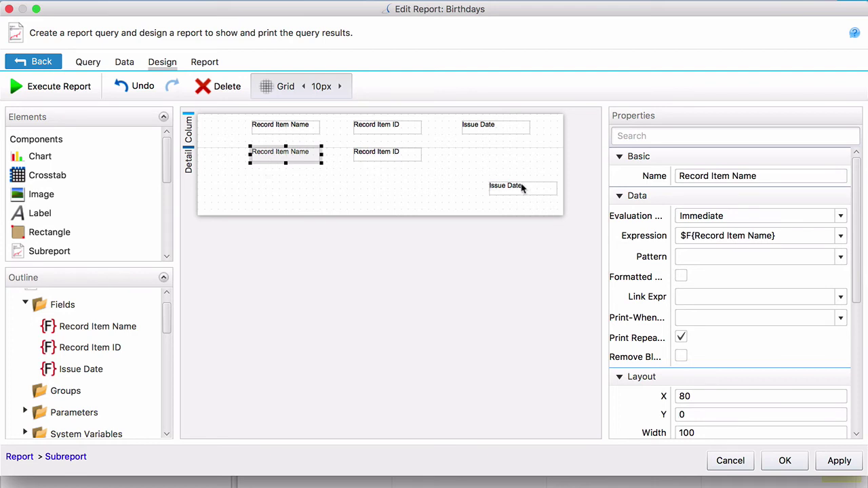
left_click_drag(522, 188, 495, 154)
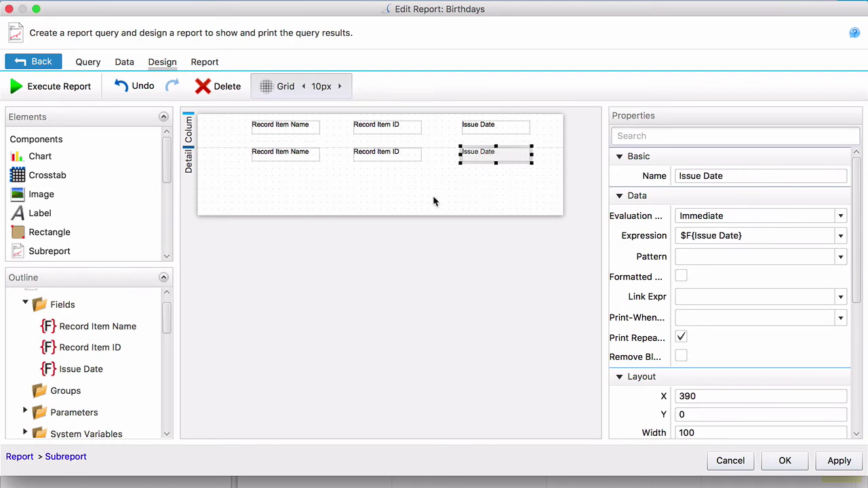
left_click_drag(411, 215, 408, 166)
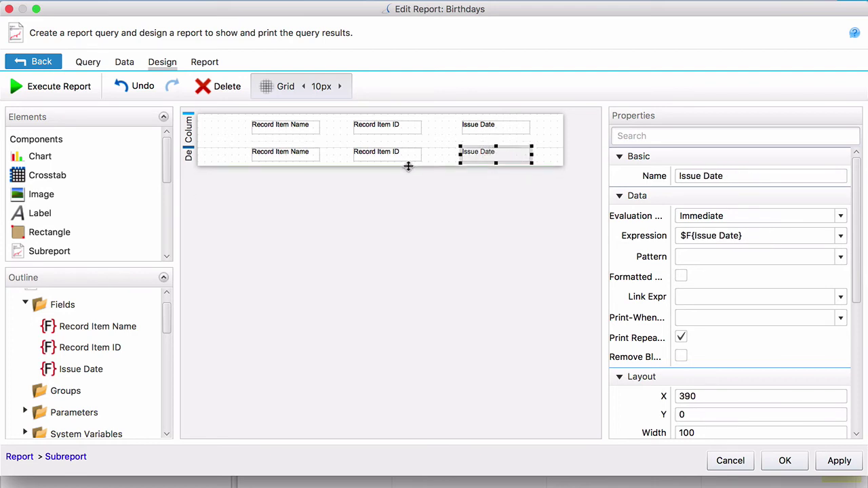
Return to the main report, execute it and examine the record items listed under each resource
left_click(42, 61)
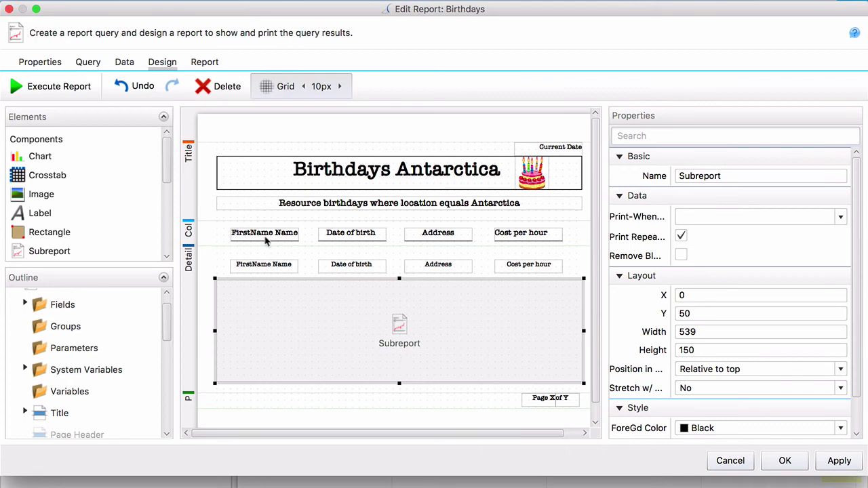
left_click(74, 88)
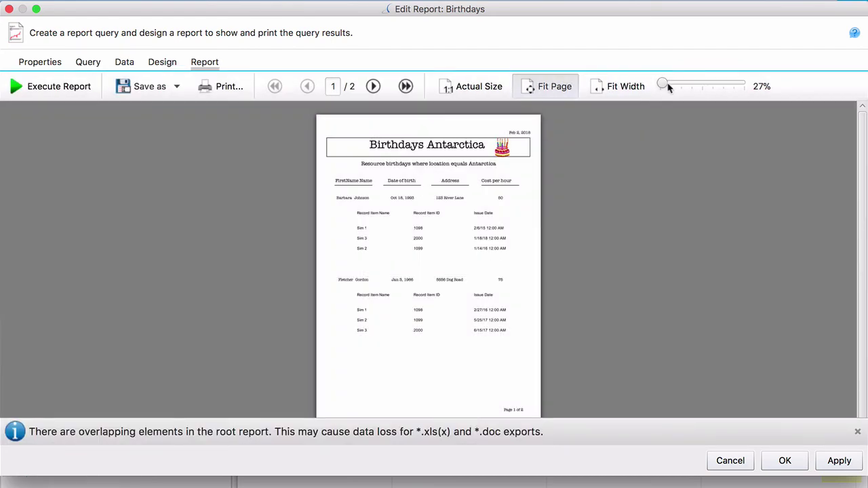
left_click_drag(668, 86, 690, 86)
scroll(865, 237, "down", 5)
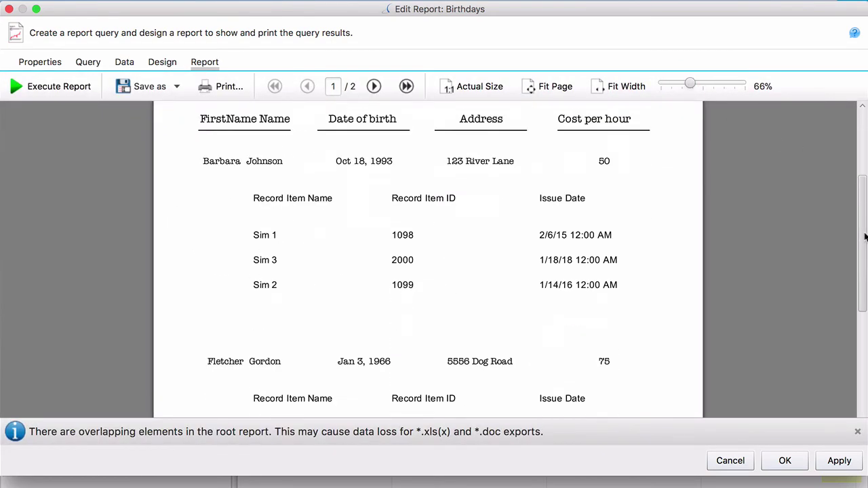
scroll(865, 236, "up", 1)
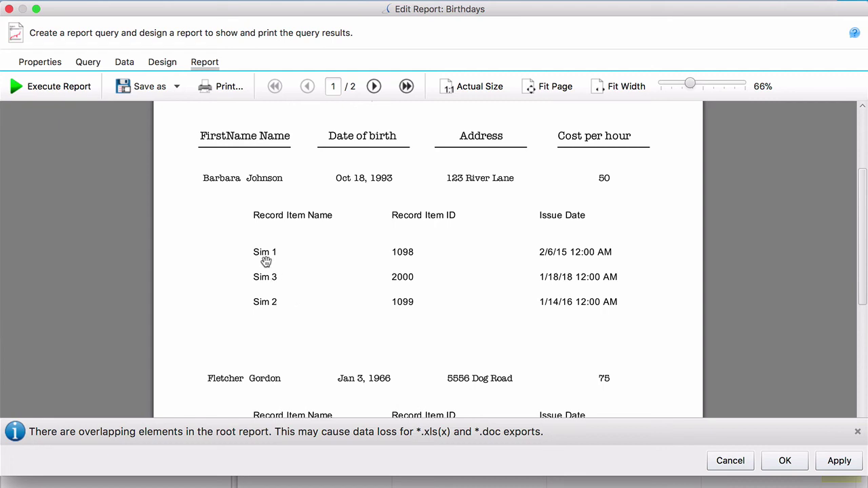
Sort the subreport query by Record Item Name in ascending order
left_click(163, 63)
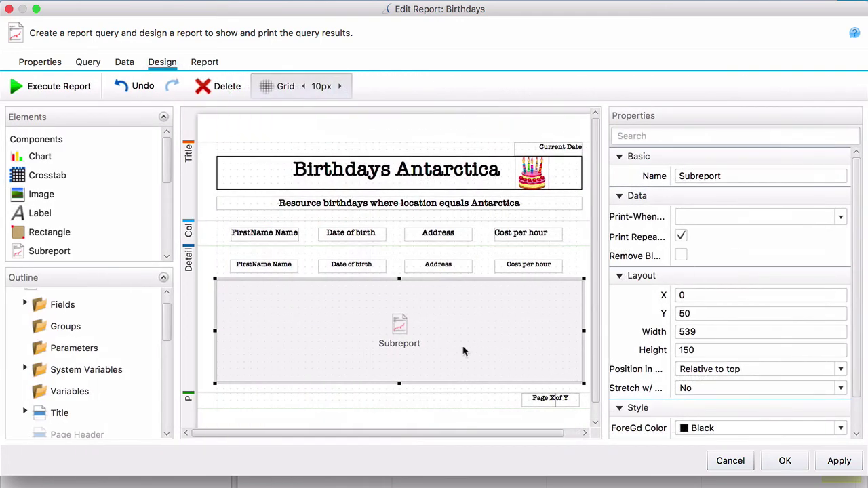
double_click(464, 351)
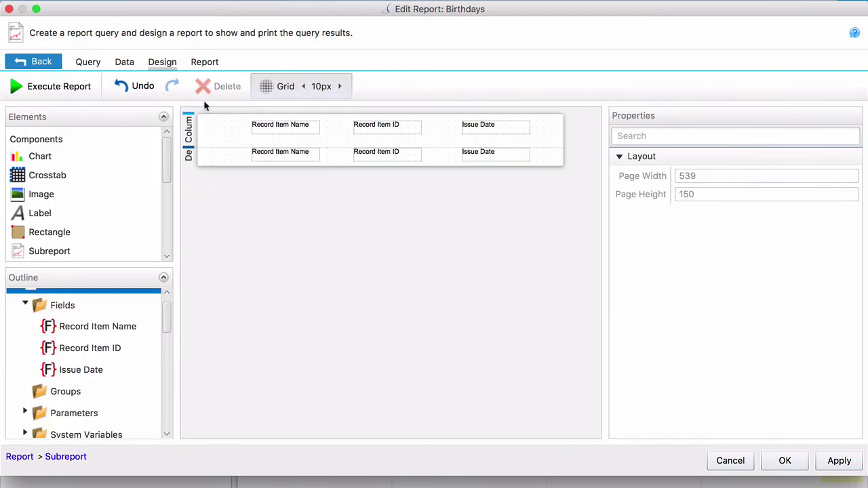
left_click(88, 63)
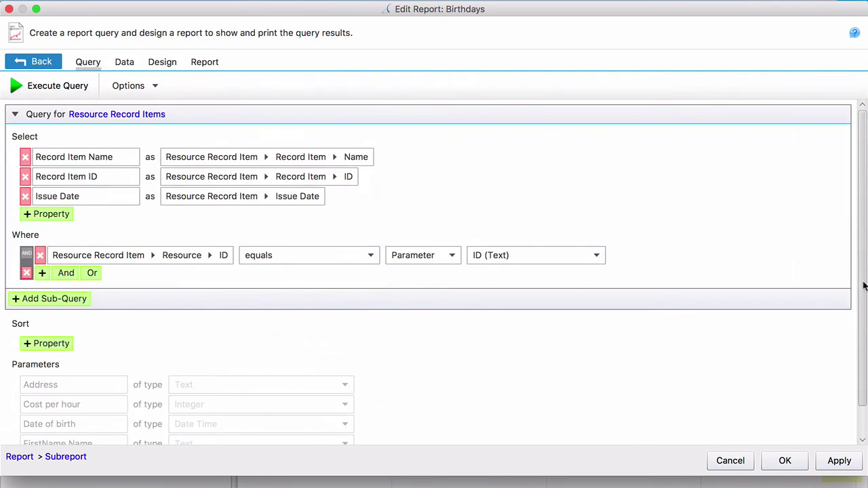
scroll(181, 351, "down", 2)
left_click(68, 313)
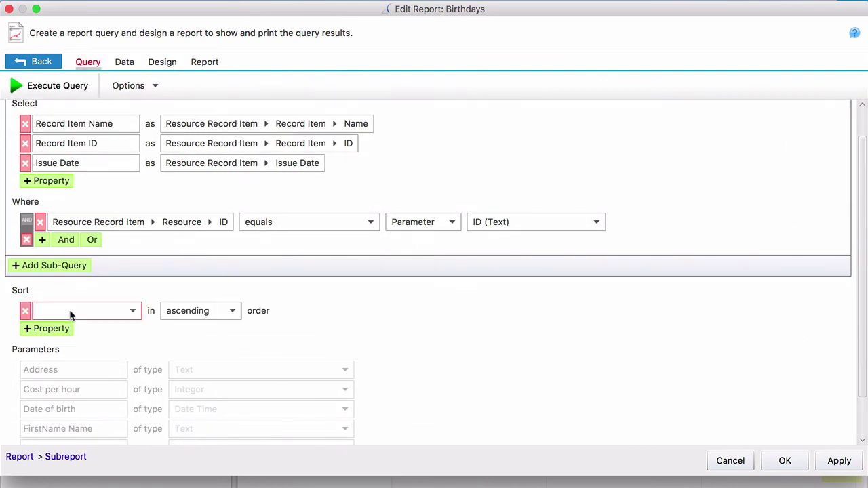
left_click(135, 312)
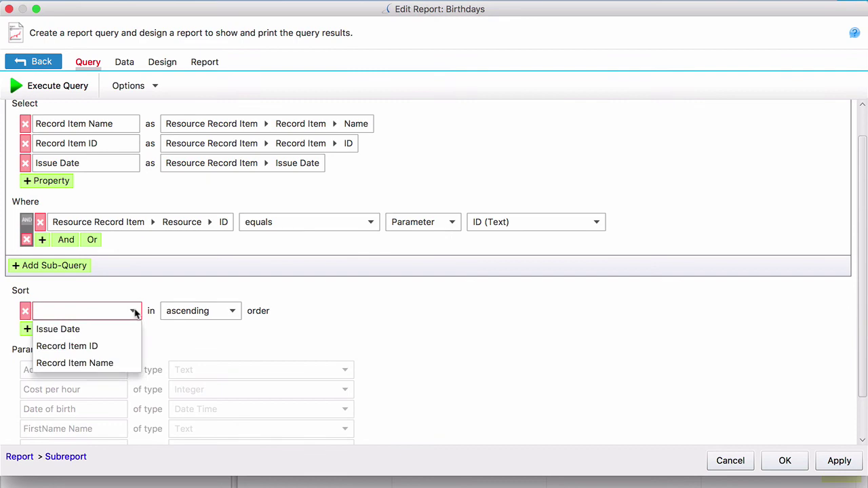
left_click(132, 362)
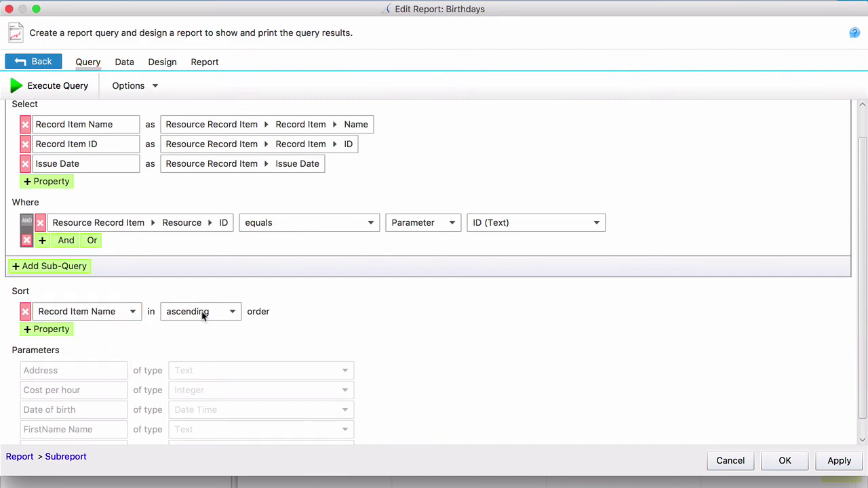
Execute the main Birthdays report again and check the order of the record items under each resource
left_click(31, 61)
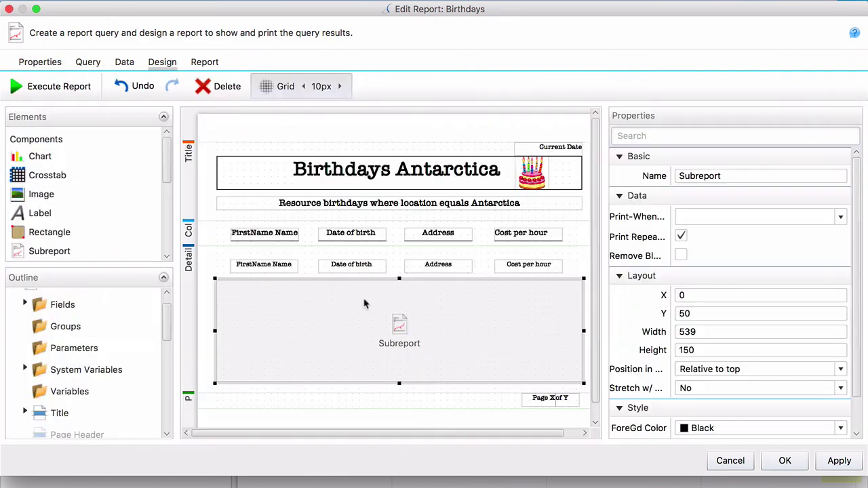
left_click(30, 92)
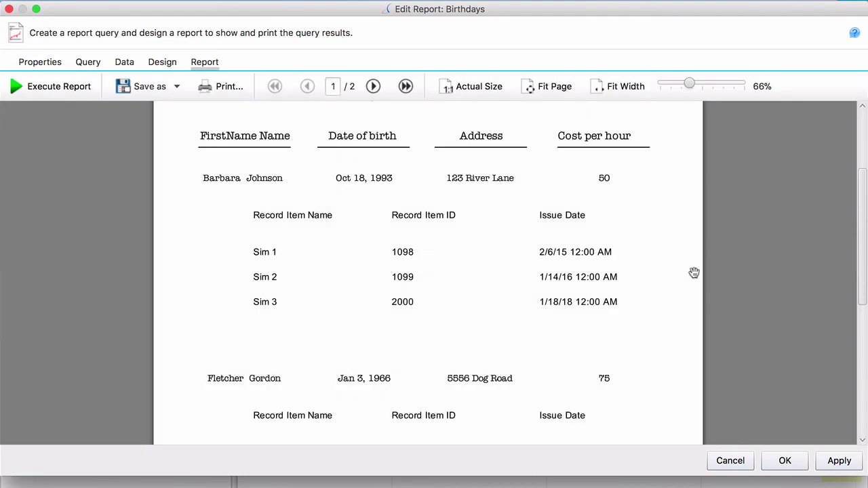
scroll(861, 197, "up", 1)
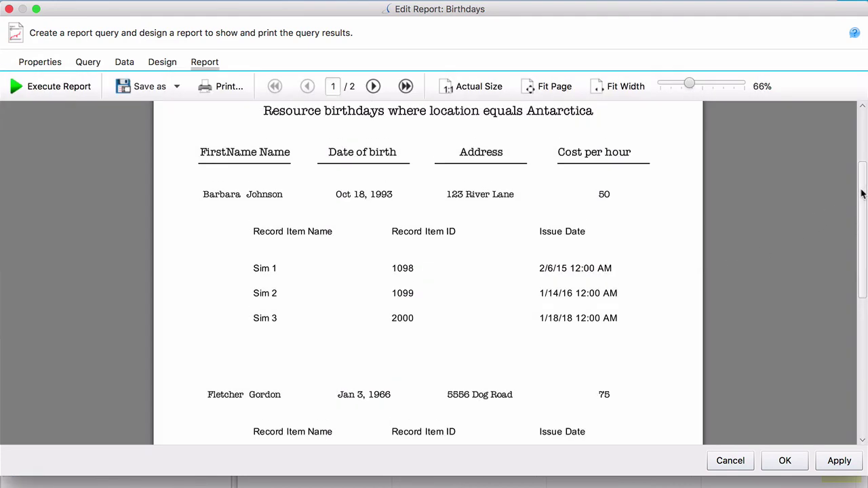
left_click_drag(861, 195, 837, 160)
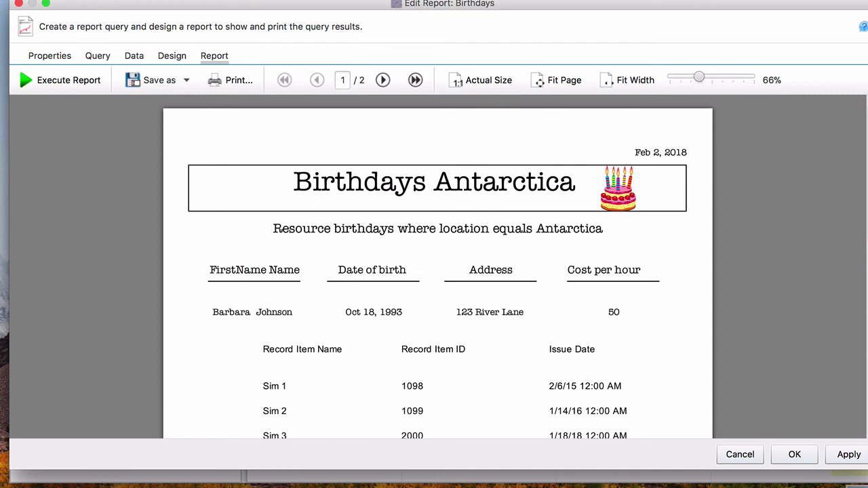
scroll(437, 267, "down", 5)
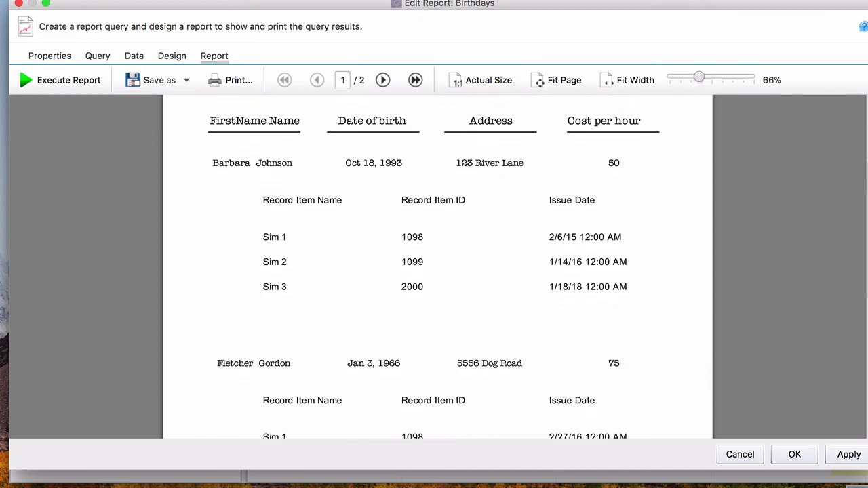
scroll(437, 267, "down", 2)
scroll(437, 267, "up", 6)
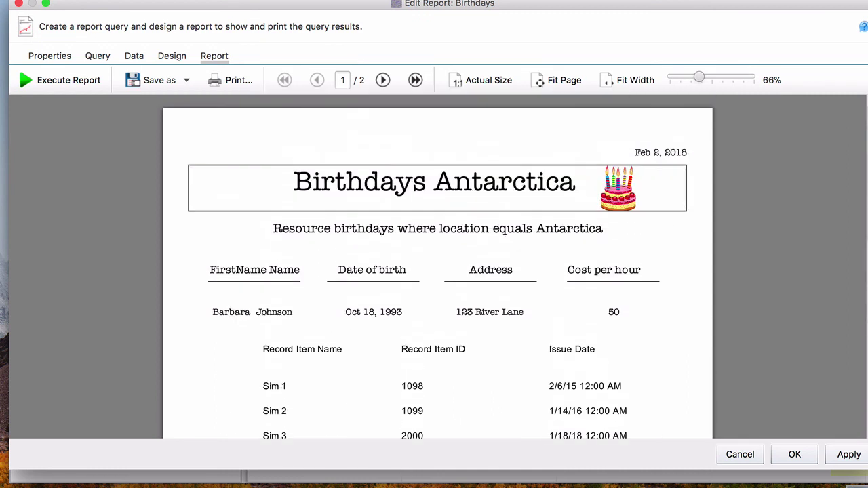